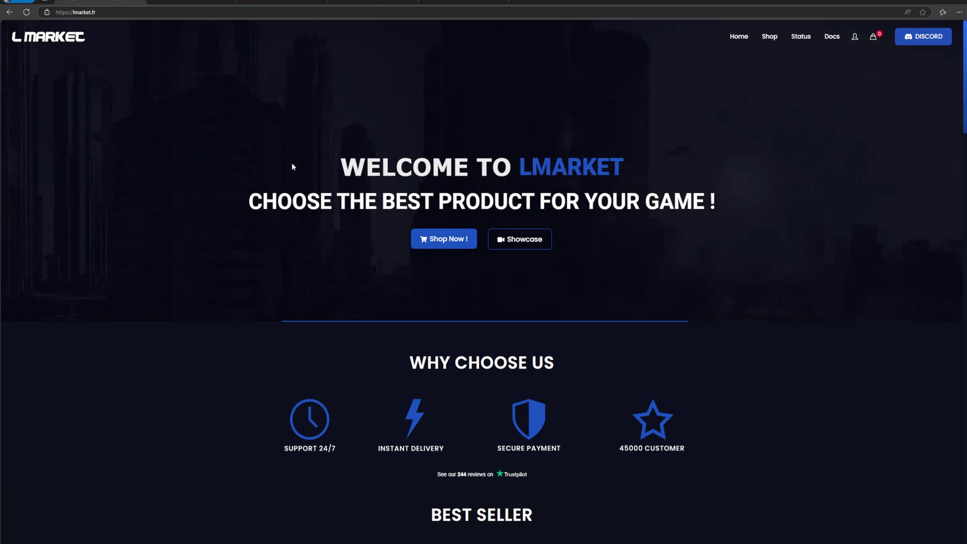
Open the NeverLose – CS2 Softwares product page and review its description and available subscription durations.
click(185, 2)
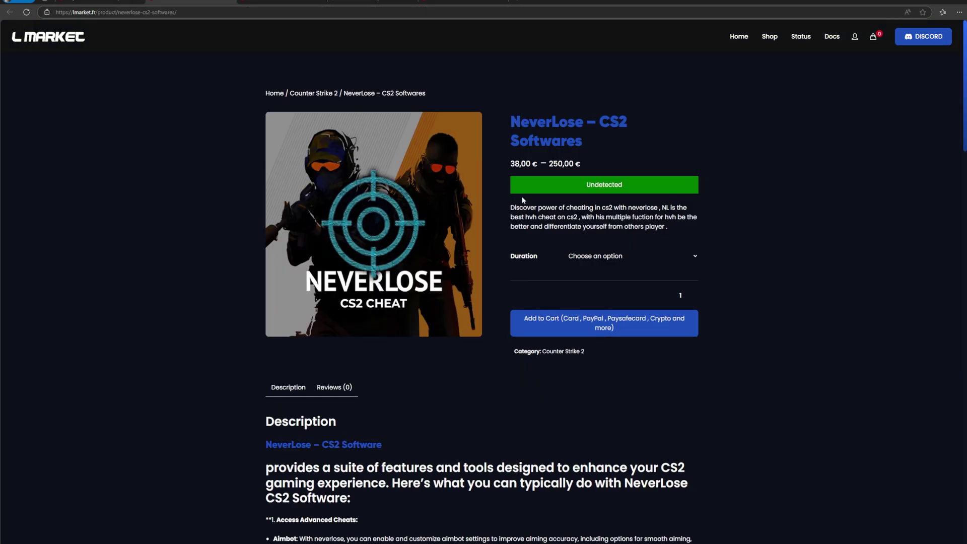
scroll(522, 200, down, 2)
scroll(598, 255, up, 2)
click(696, 258)
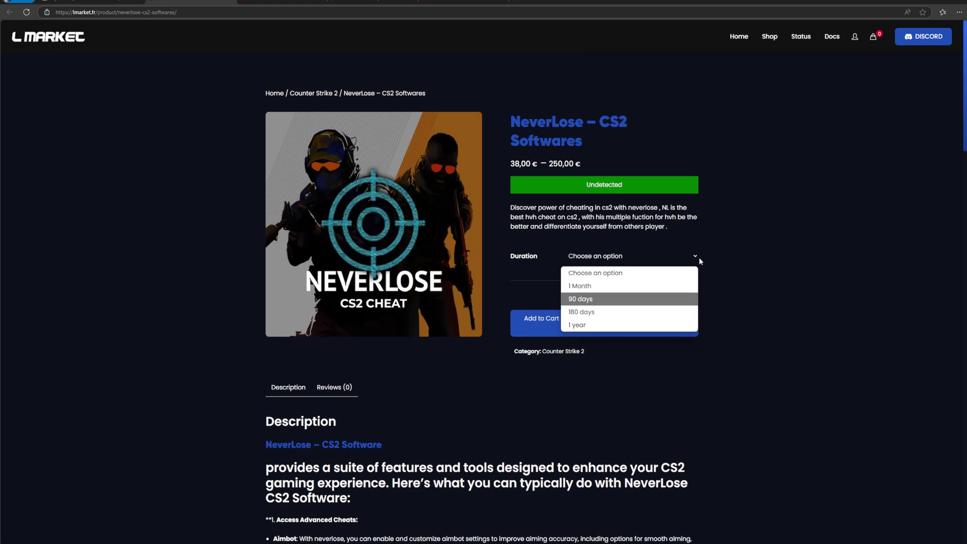
click(580, 247)
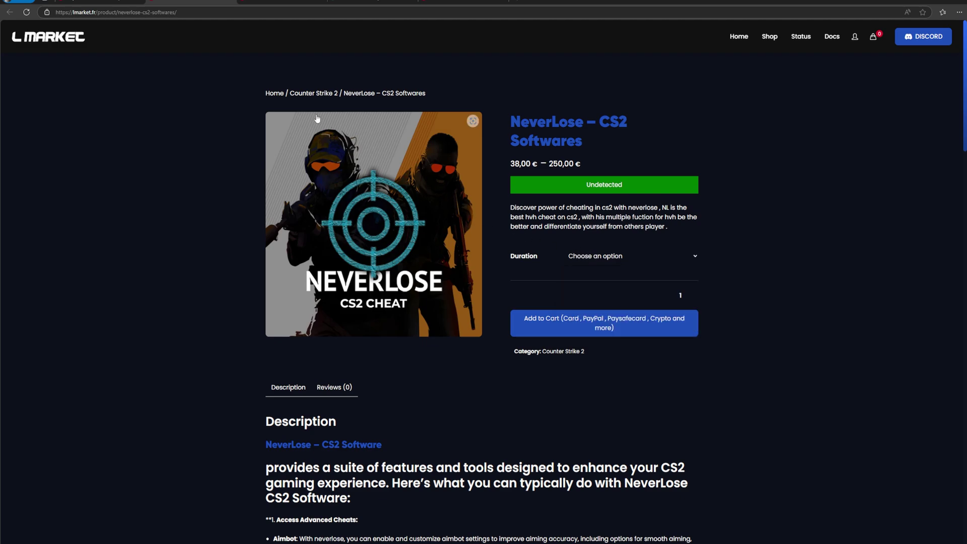
Compare the NeverLose Balance (NLE) product page with the NeverLose – CS2 Softwares page.
click(270, 6)
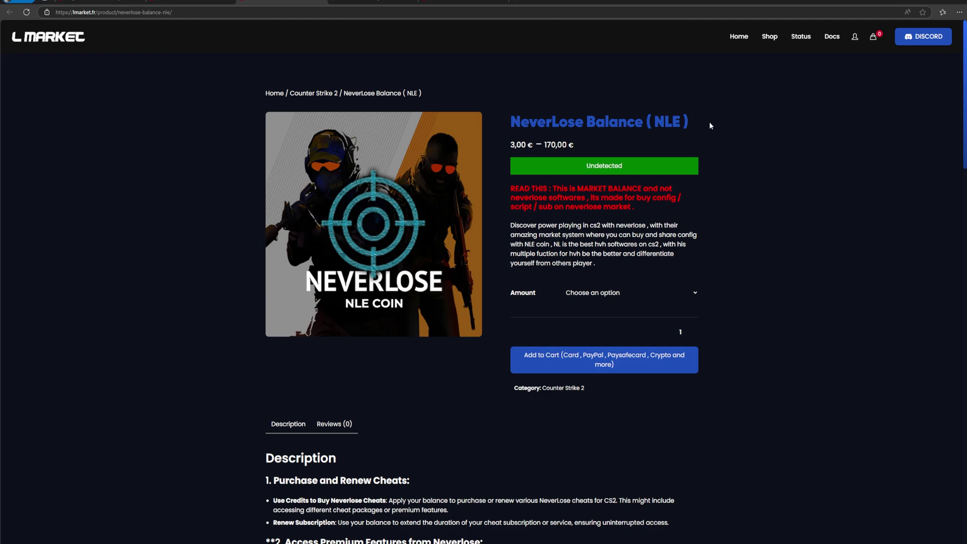
click(178, 2)
triple_click(549, 126)
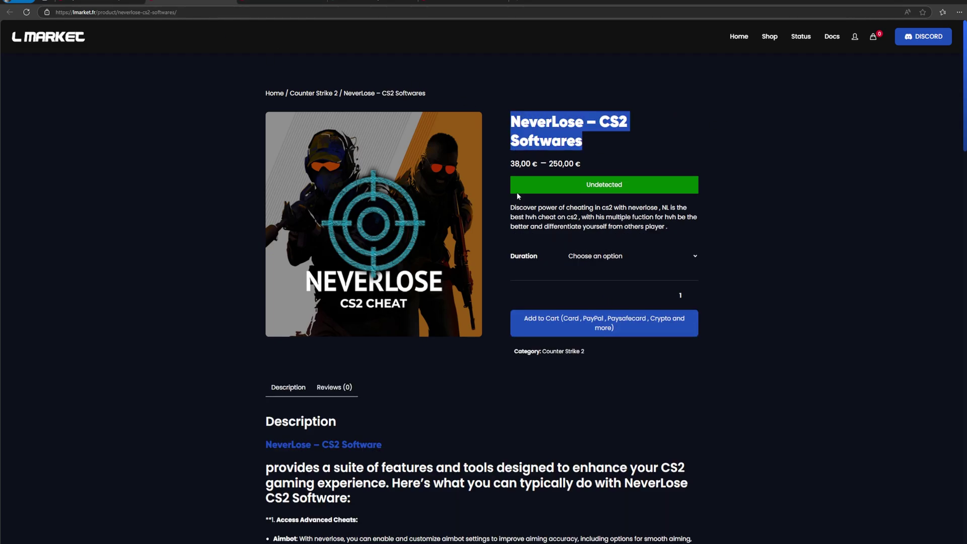
right_click(437, 186)
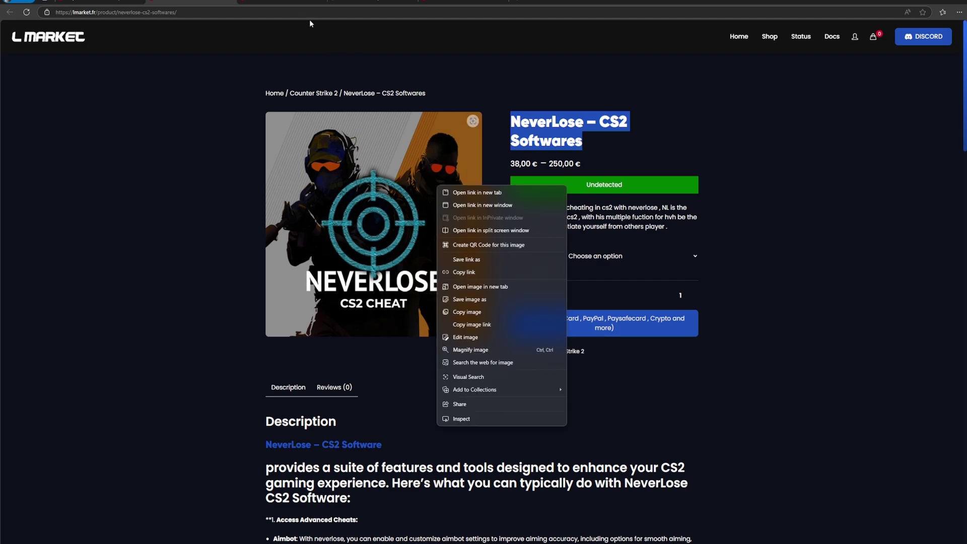
Add one NeverLose Balance (NLE) with the 5 NLE amount to the cart and apply the coupon code.
click(310, 2)
click(310, 2)
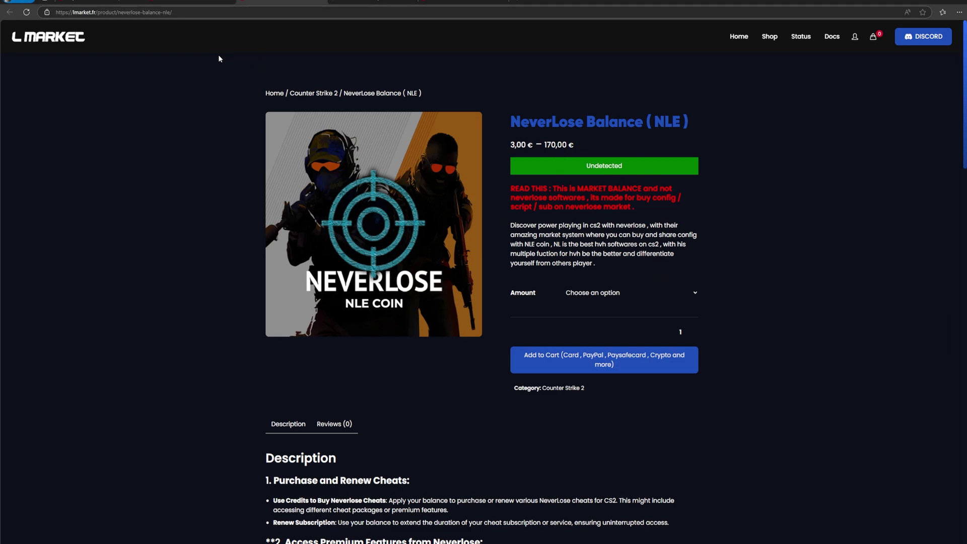
click(601, 293)
click(599, 361)
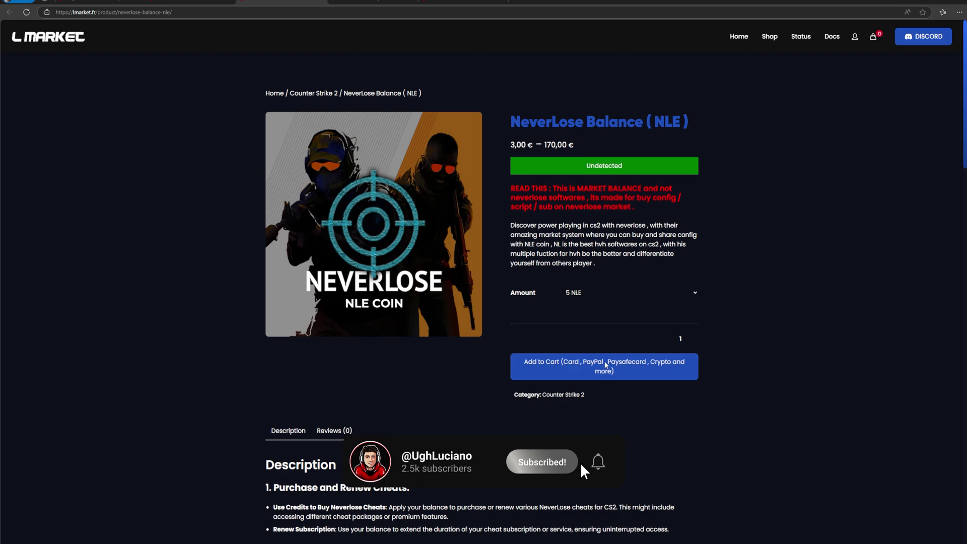
scroll(599, 337, down, 2)
click(599, 336)
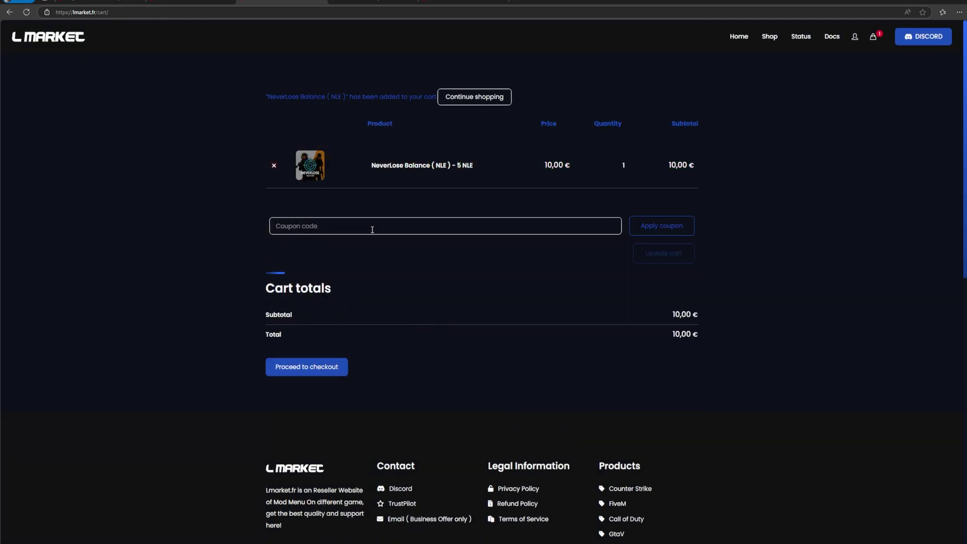
text(Luciano)
click(640, 225)
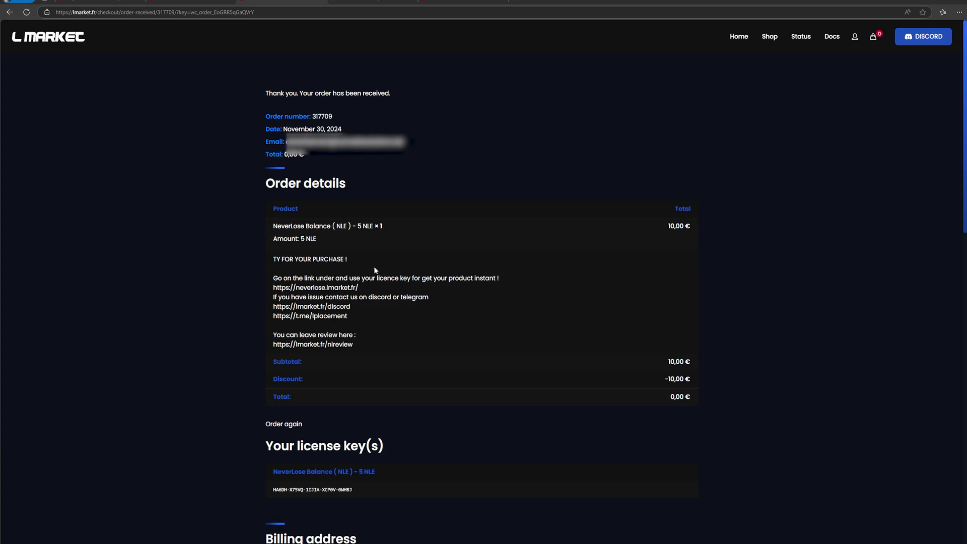
Select and copy the license key for the NeverLose Balance from the received order's details.
scroll(374, 269, down, 3)
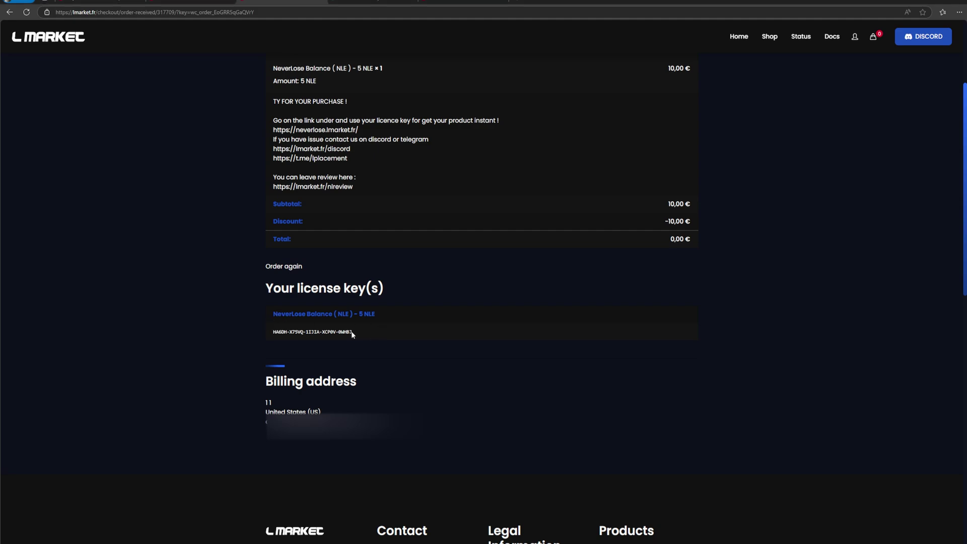
mouse_move(352, 331)
mouse_down()
mouse_move(266, 328)
mouse_move(370, 336)
mouse_up()
click(219, 312)
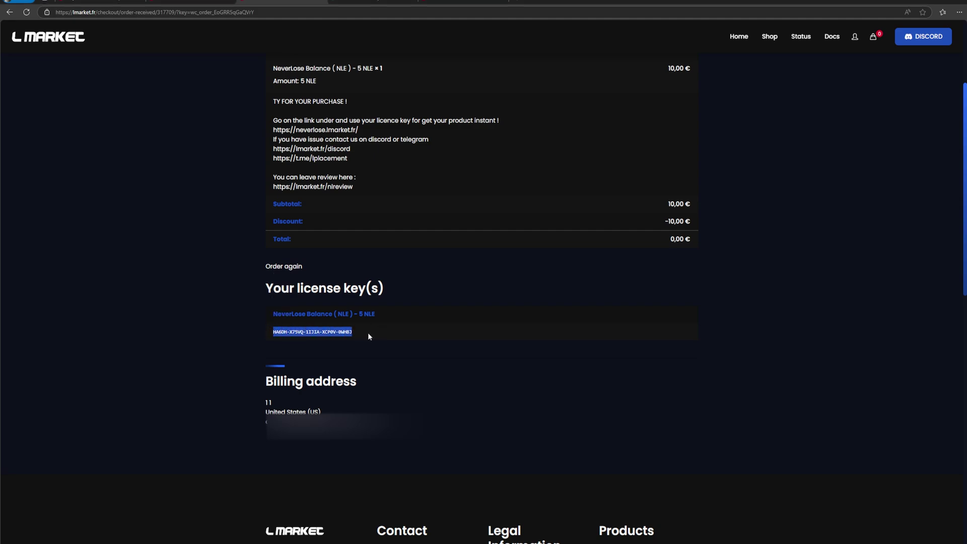
click(330, 335)
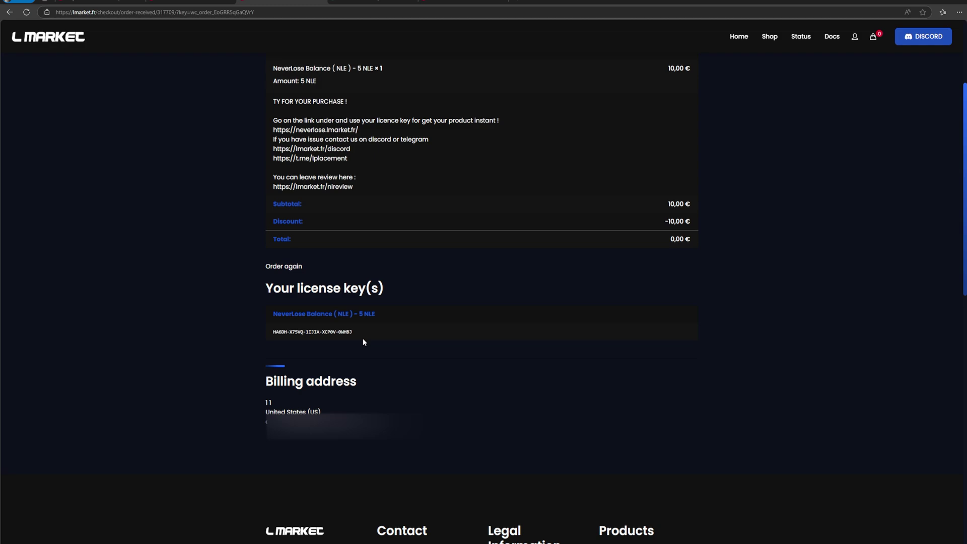
click(252, 340)
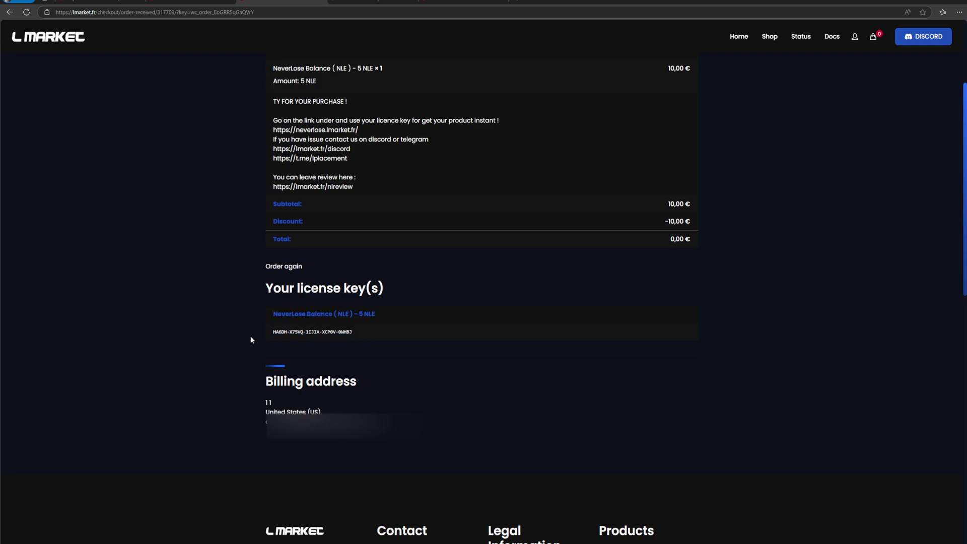
right_click(335, 332)
click(355, 338)
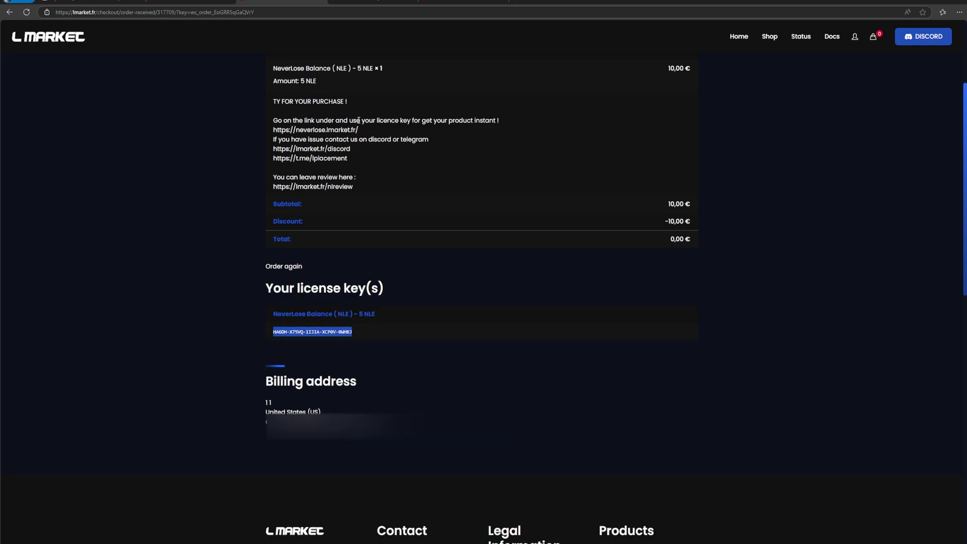
Visit the neverlose.cc website and open its account registration form.
click(362, 3)
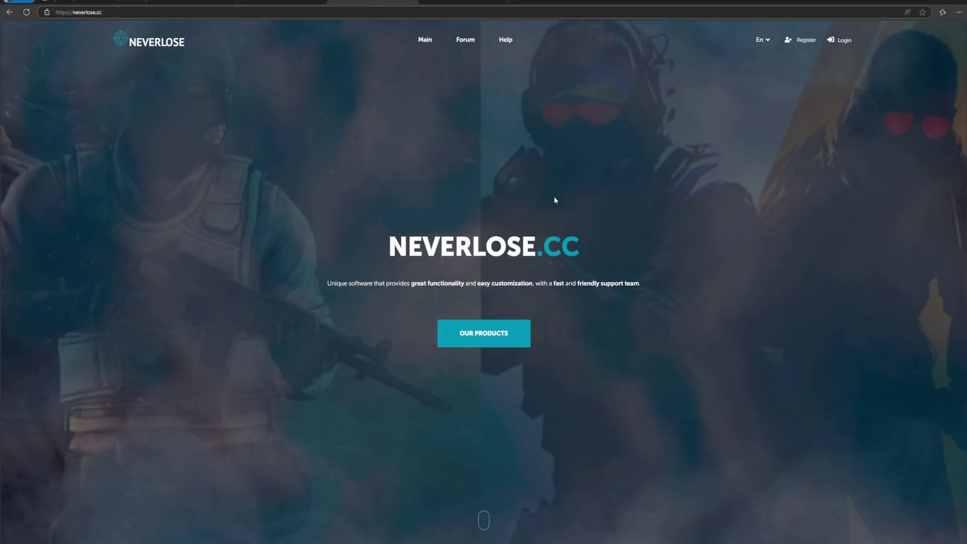
scroll(554, 221, down, 3)
scroll(551, 248, up, 3)
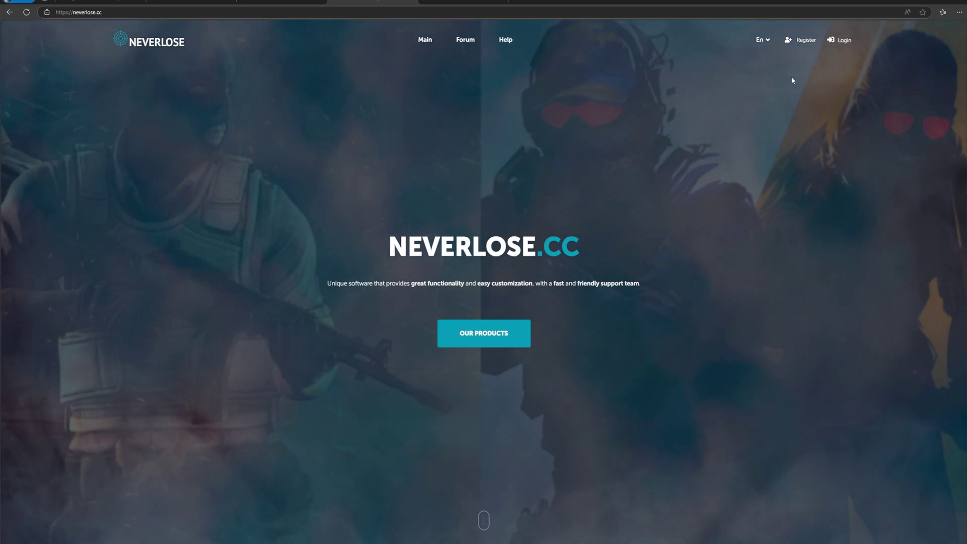
click(805, 40)
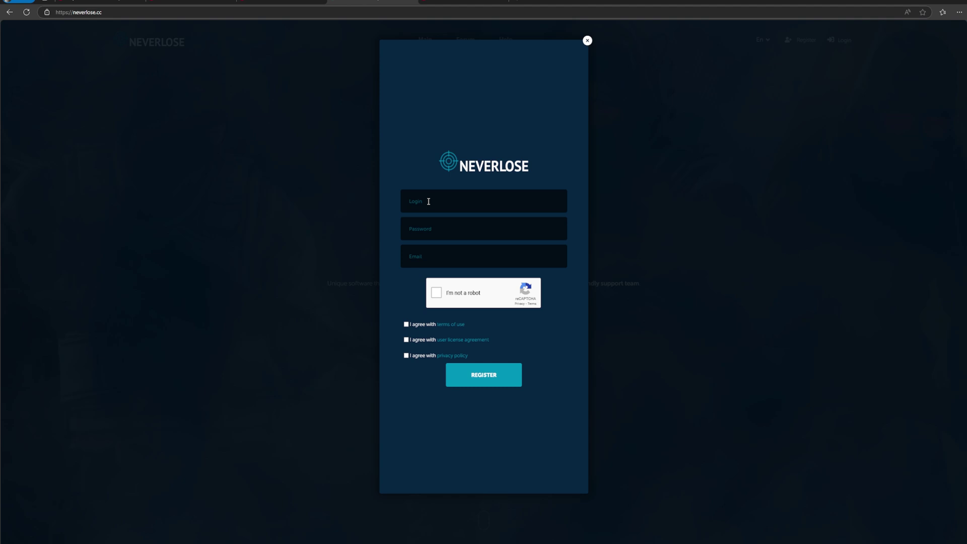
click(296, 2)
click(355, 1)
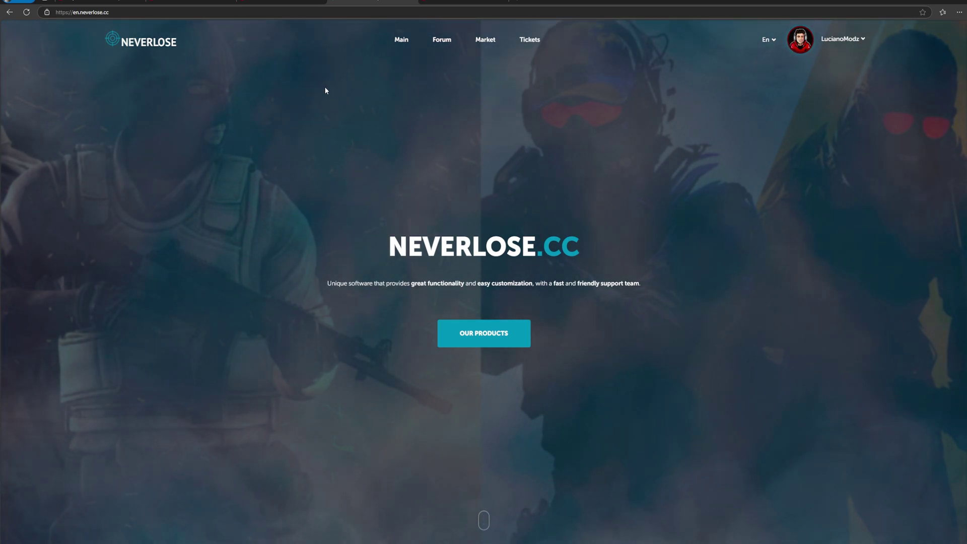
Open the neverlose.lmarket.fr redemption page and enter the NeverLose account username with its exact capitalization.
key(ctrl+shift+Tab)
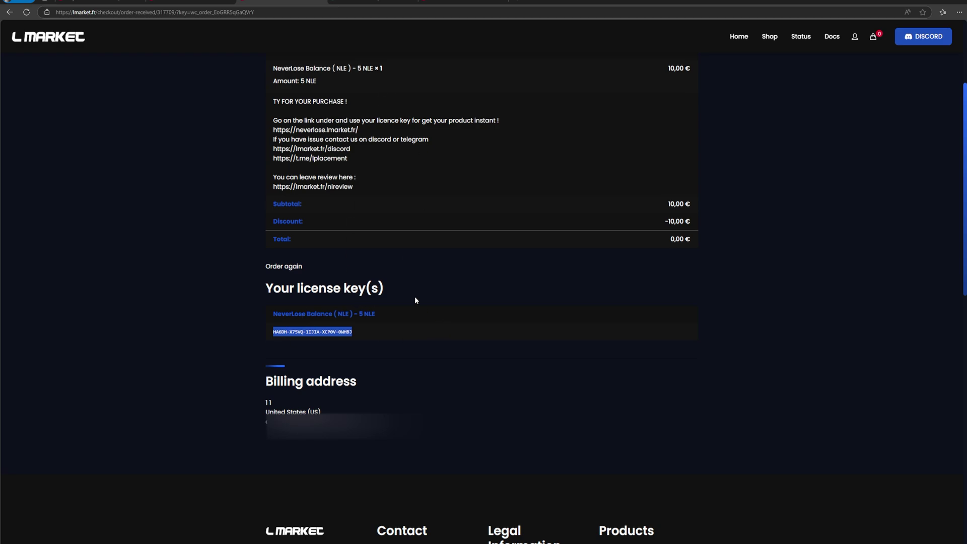
click(356, 4)
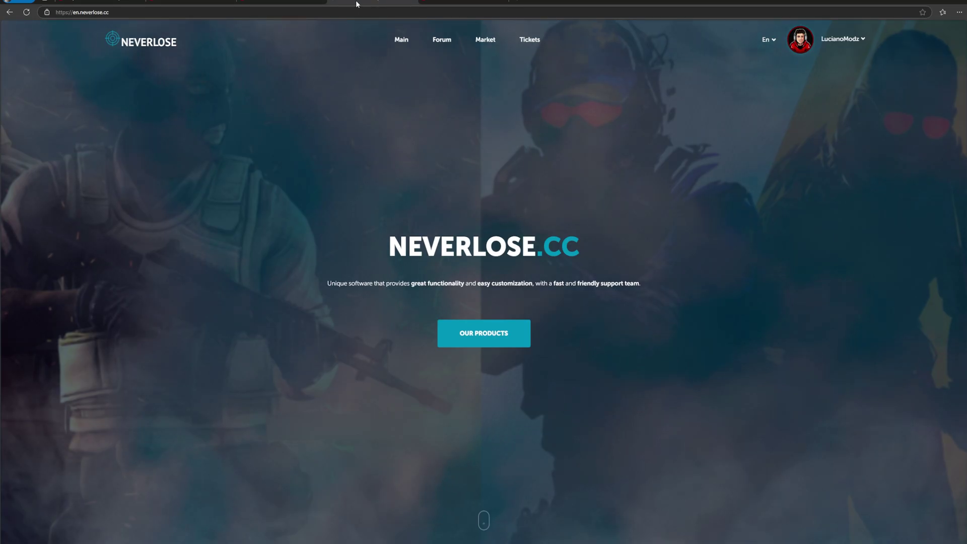
click(423, 4)
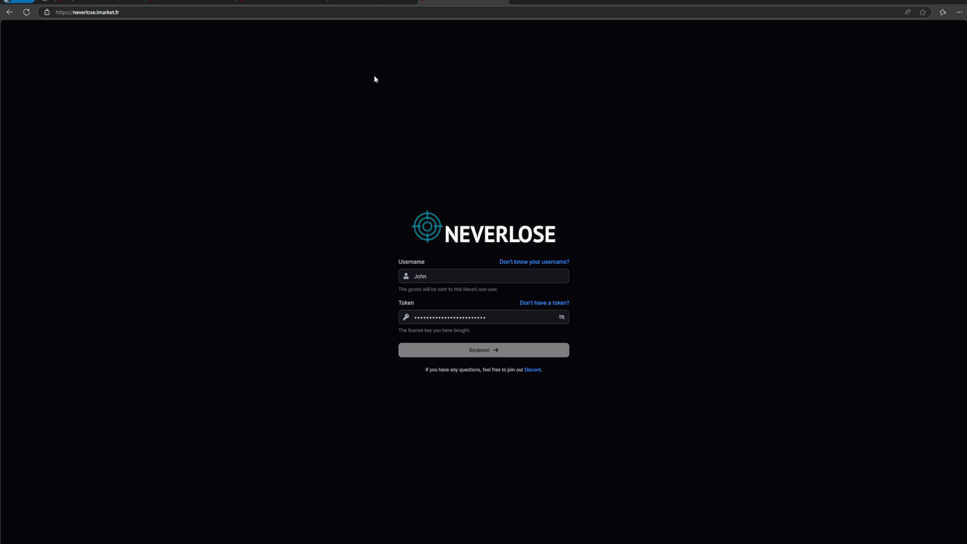
click(427, 277)
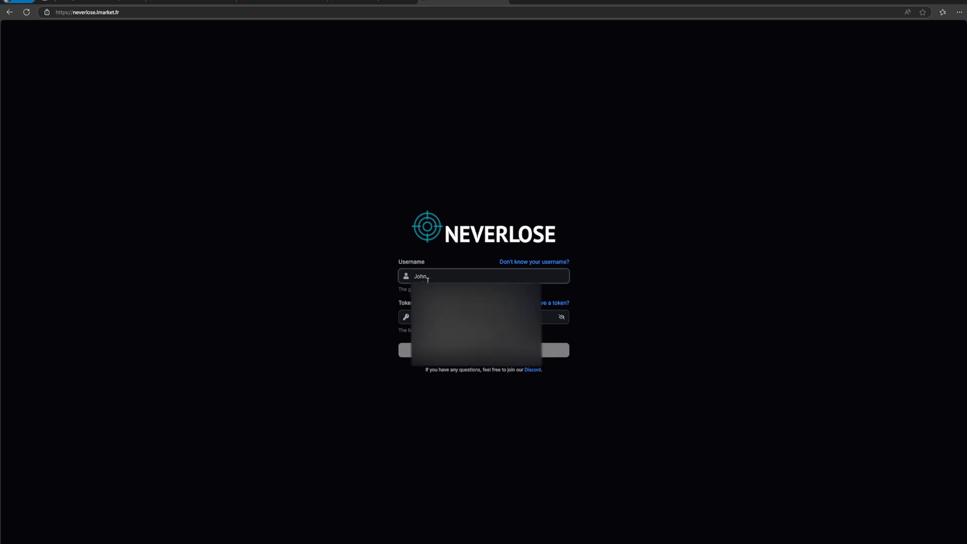
click(439, 296)
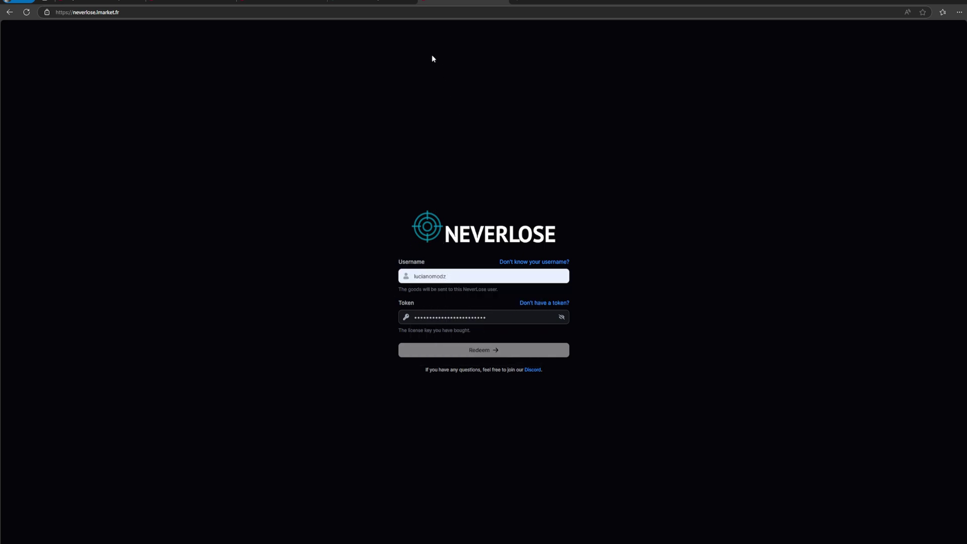
click(395, 3)
key(BackSpace)
text(L)
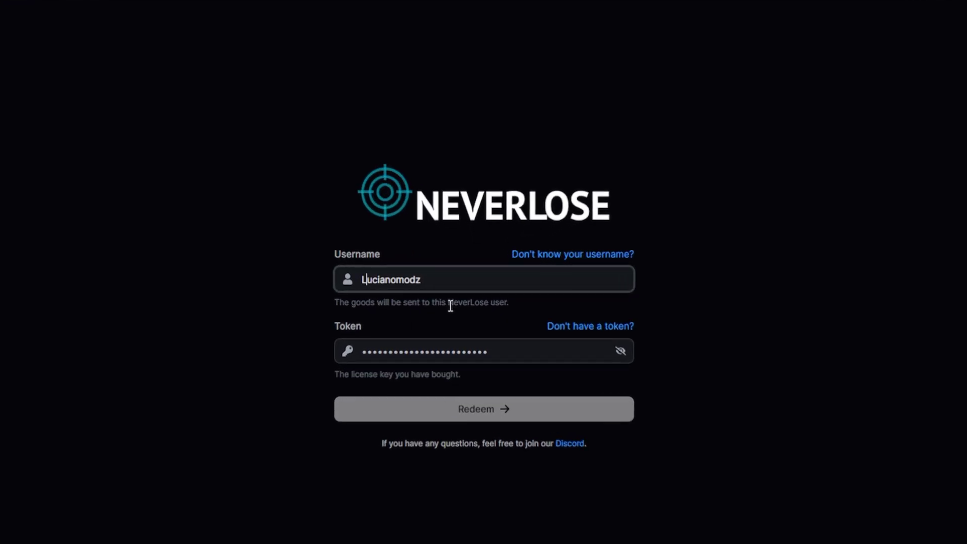
click(411, 280)
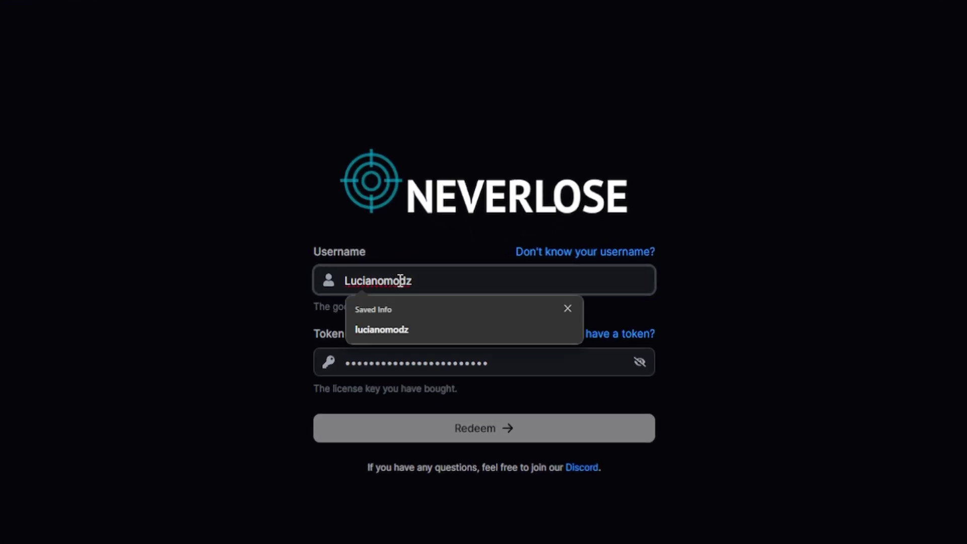
key(BackSpace)
text(M)
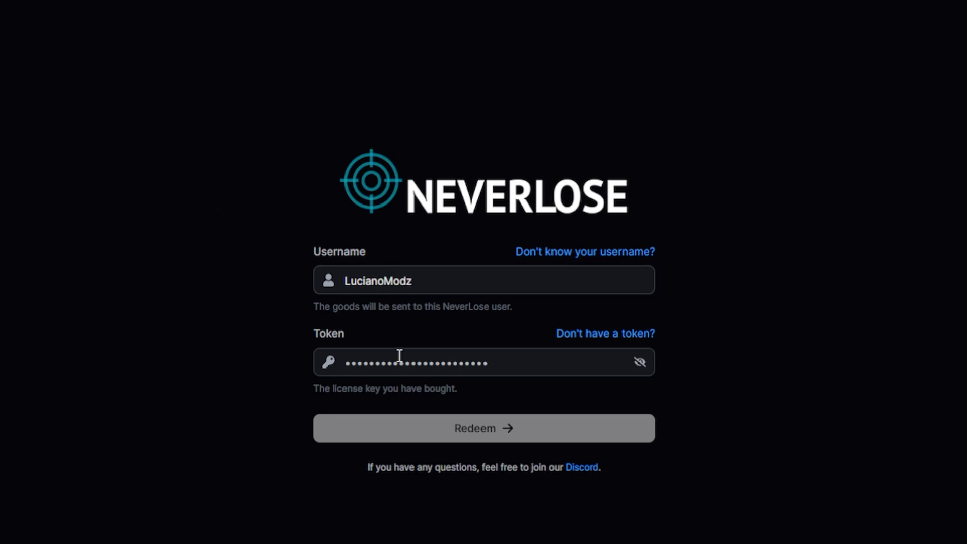
Paste the purchased license key into the Token field and redeem it.
key(ctrl+v)
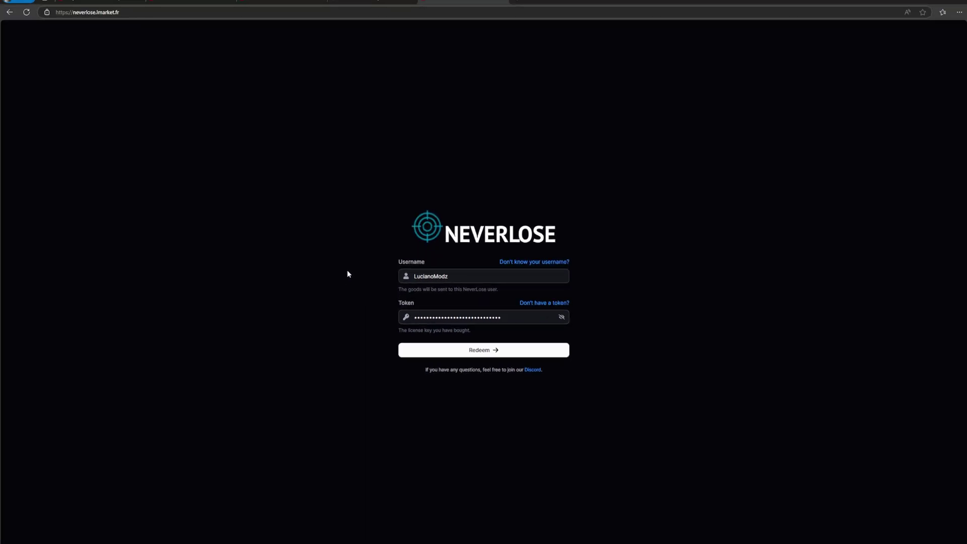
click(266, 1)
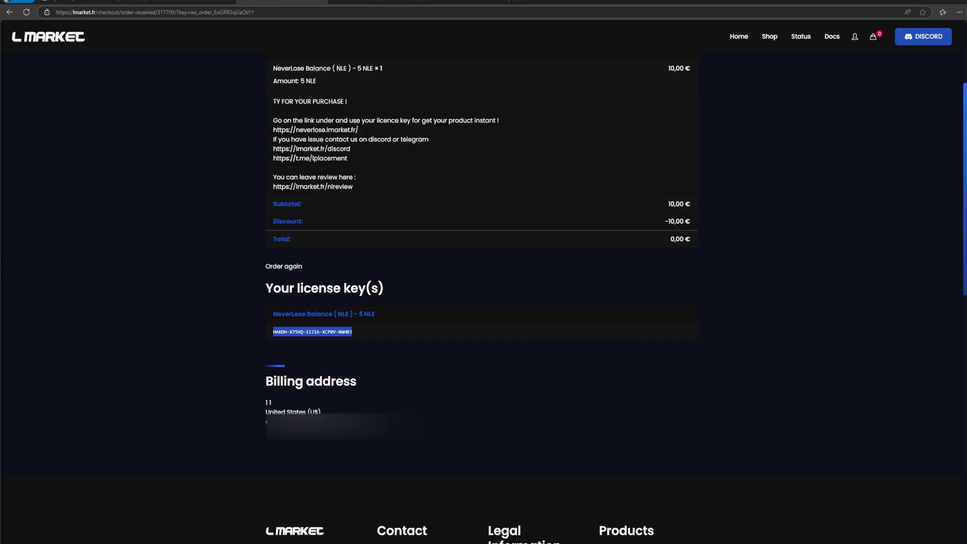
click(442, 2)
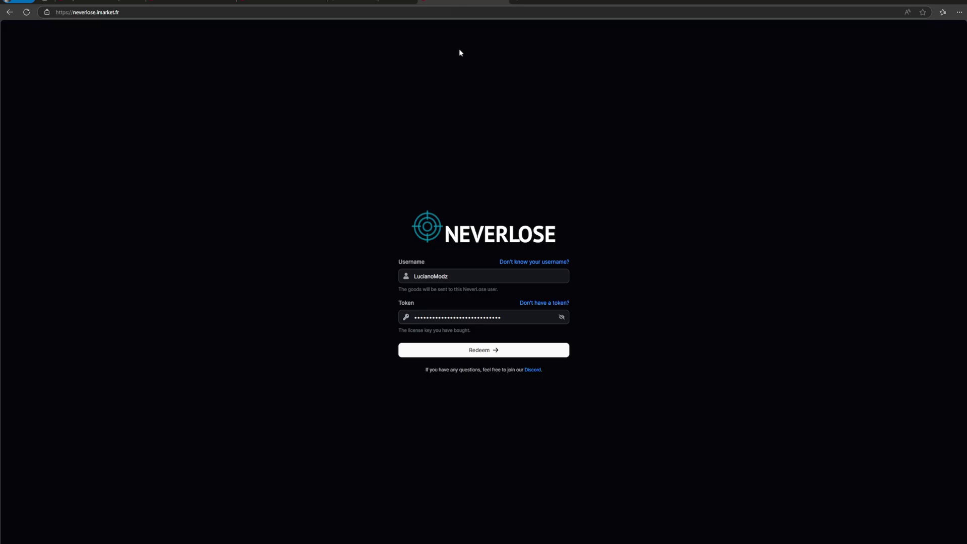
click(451, 354)
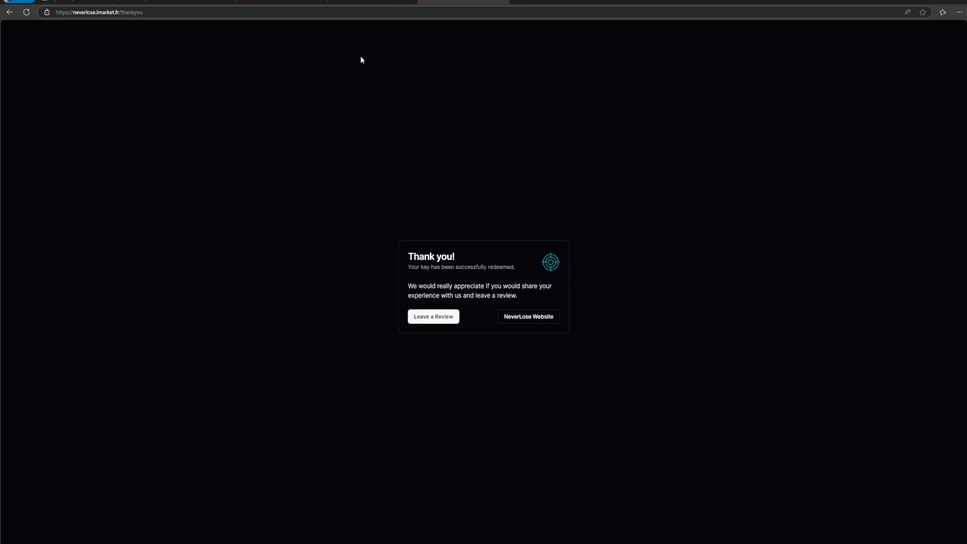
Return to the NeverLose website, open the Marketplace and check the account's NLE balance.
click(365, 2)
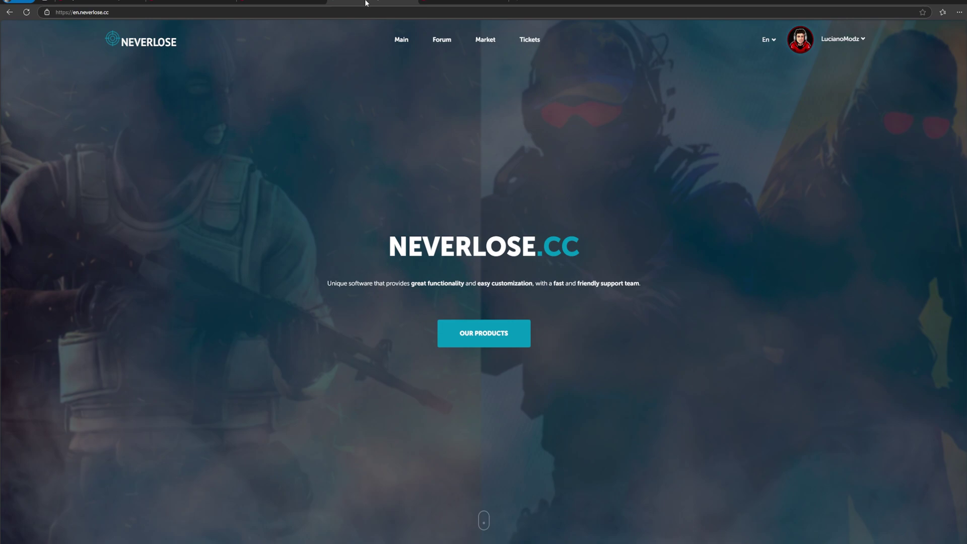
click(480, 40)
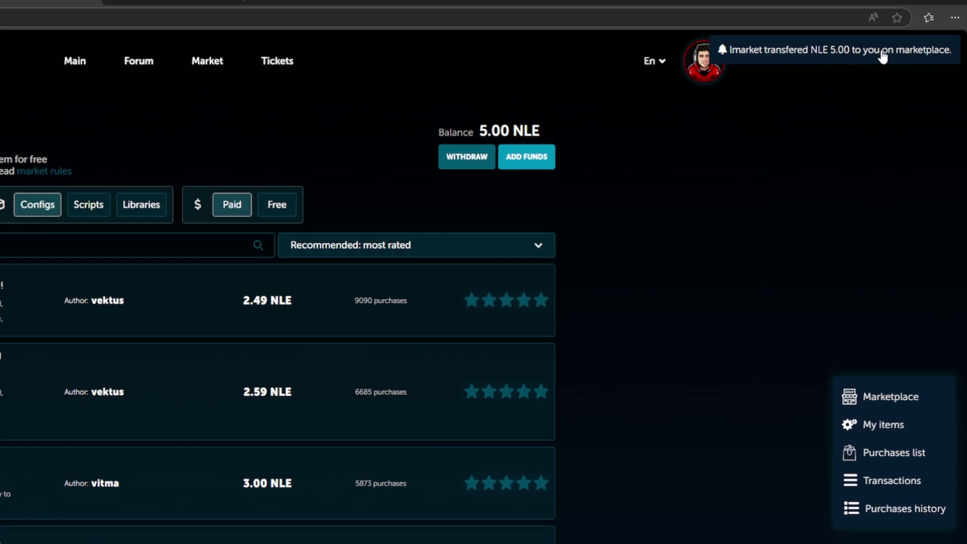
drag(434, 132, 551, 130)
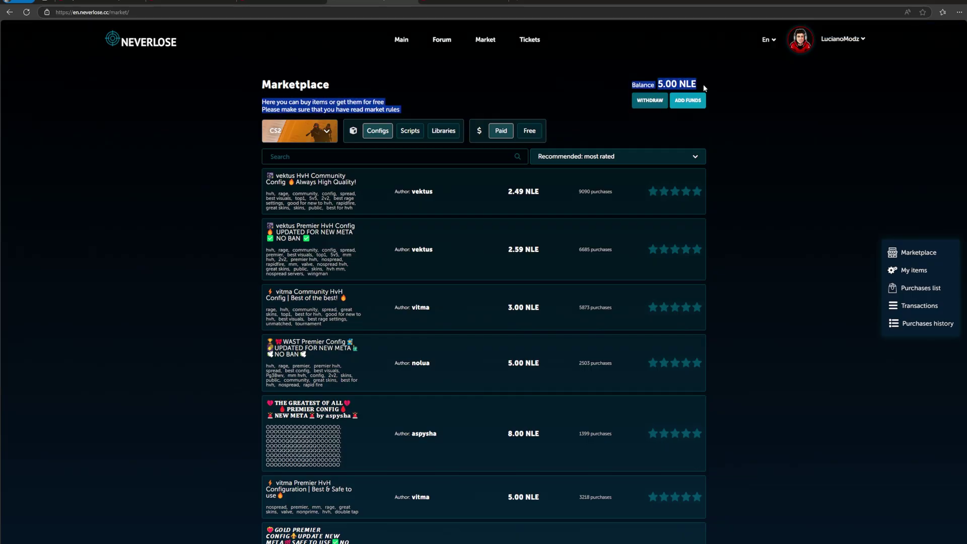
click(575, 65)
Open the account's subscriptions page on the NeverLose website.
click(838, 64)
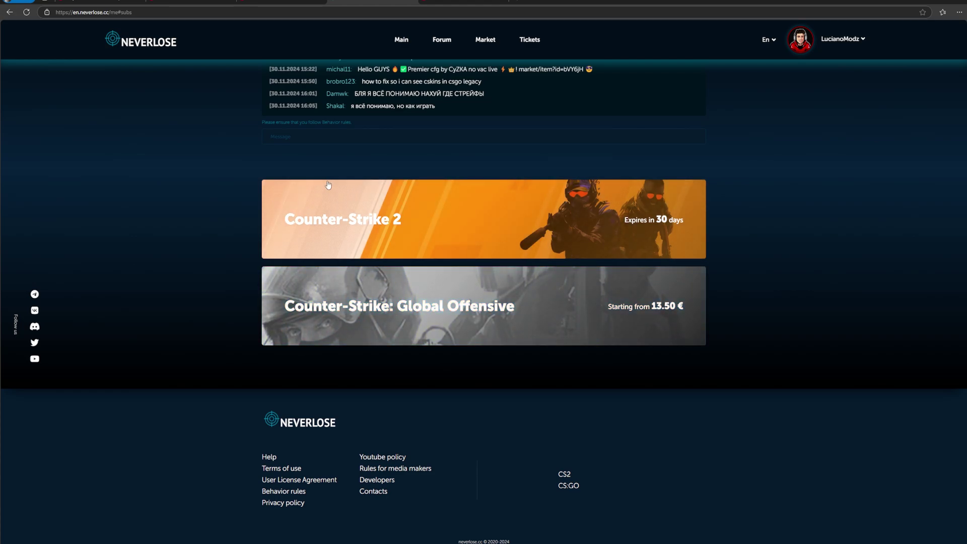
Open the Counter-Strike 2 subscription from the account's subscriptions page and download its loader.
click(328, 185)
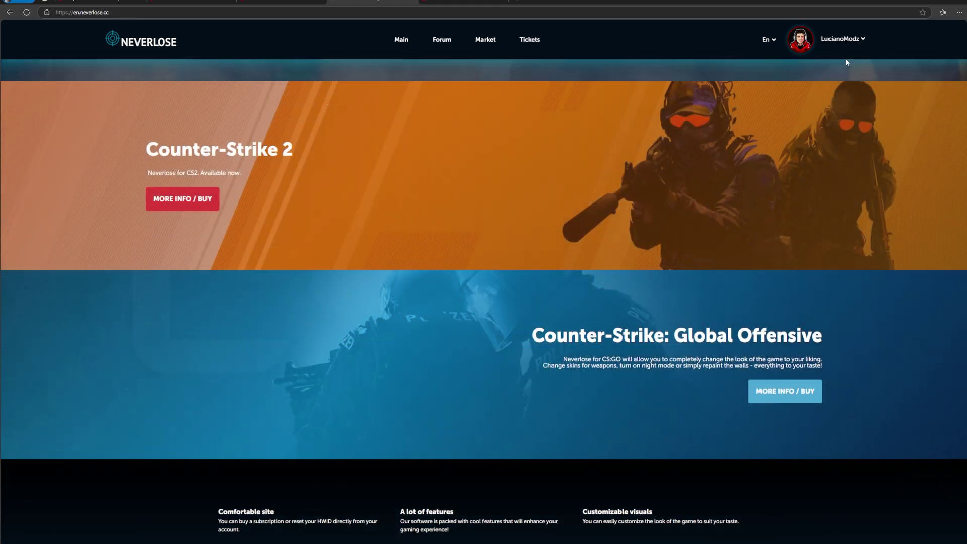
click(842, 39)
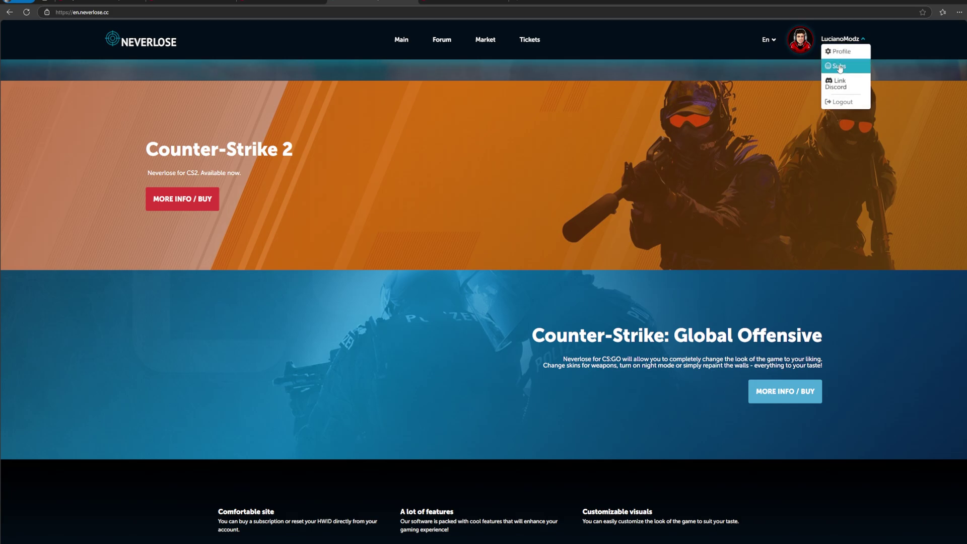
click(840, 67)
click(538, 206)
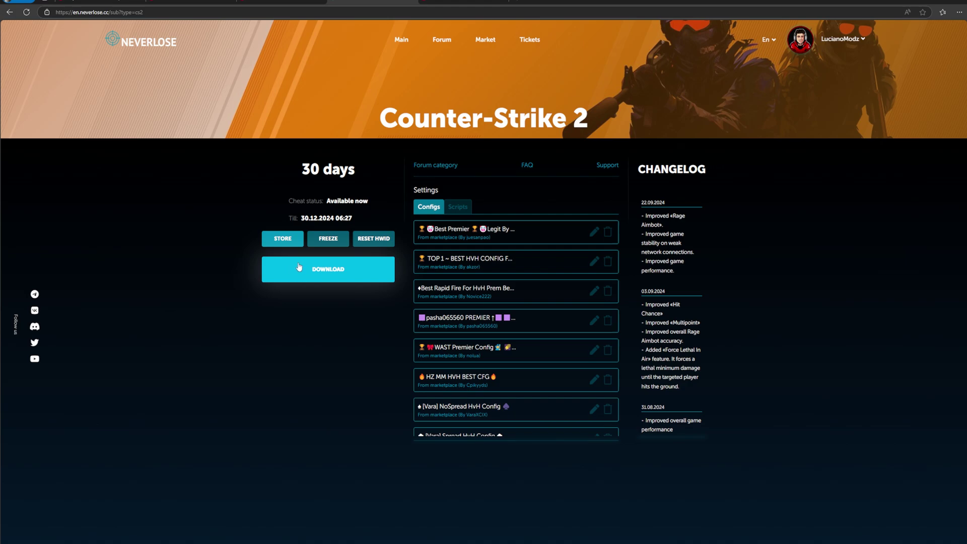
click(299, 266)
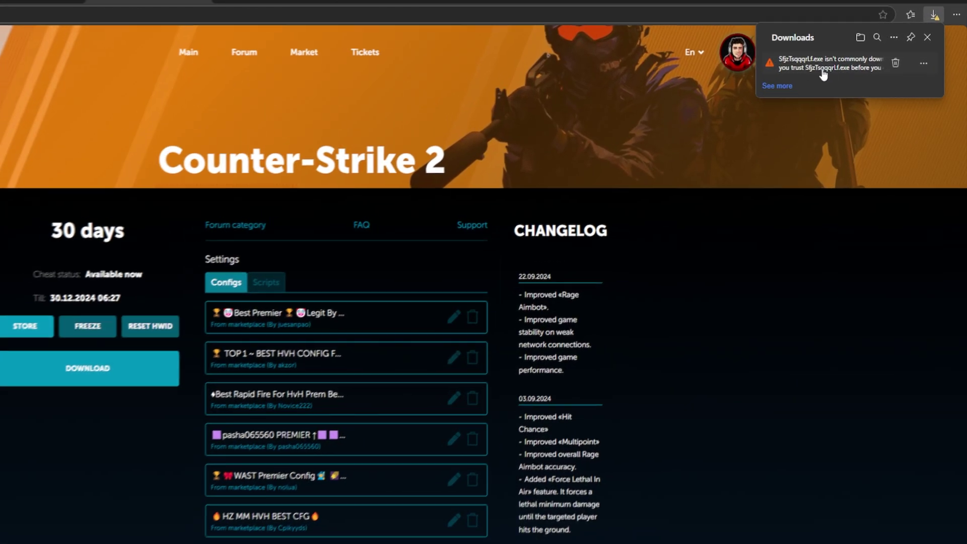
Keep the blocked download SfjzTsqqqrLf.exe by choosing to trust the file anyway.
mouse_move(932, 53)
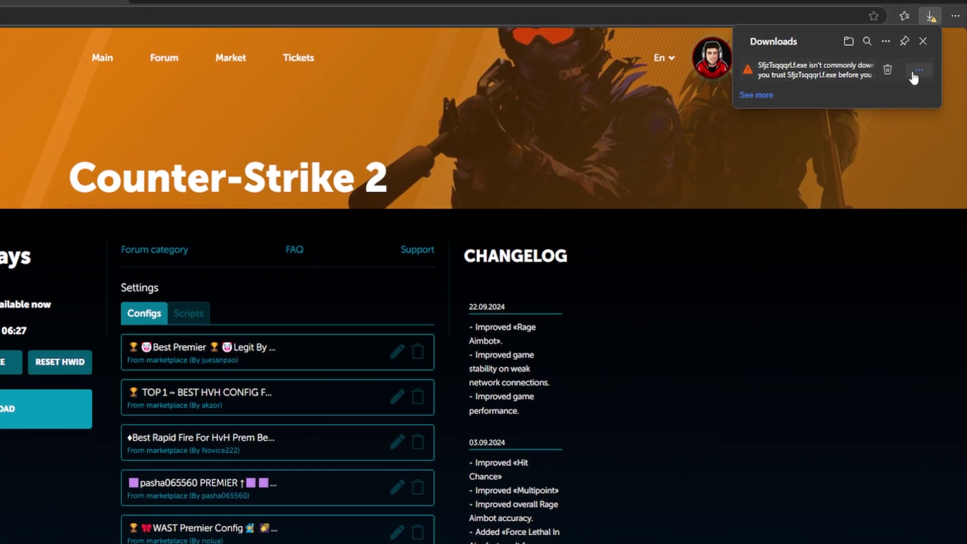
click(914, 73)
click(877, 101)
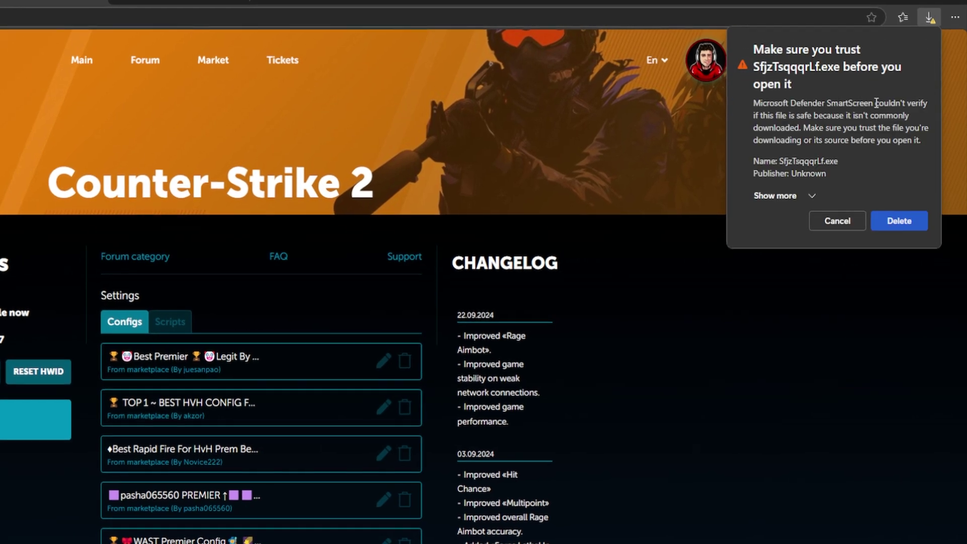
click(804, 196)
click(799, 216)
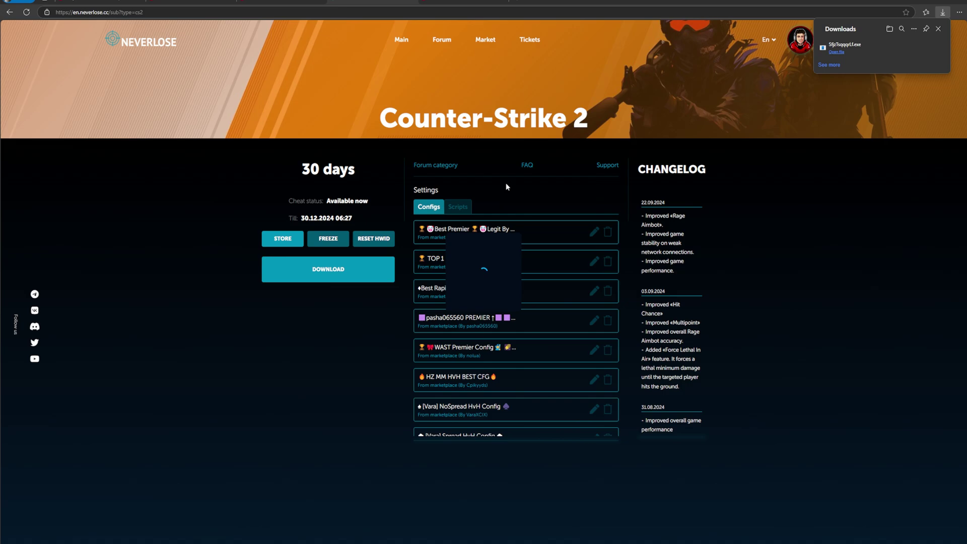
Load the Counter-Strike 2 subscription in the NeverLose loader and sign in to Steam with the first saved account.
drag(491, 246, 525, 274)
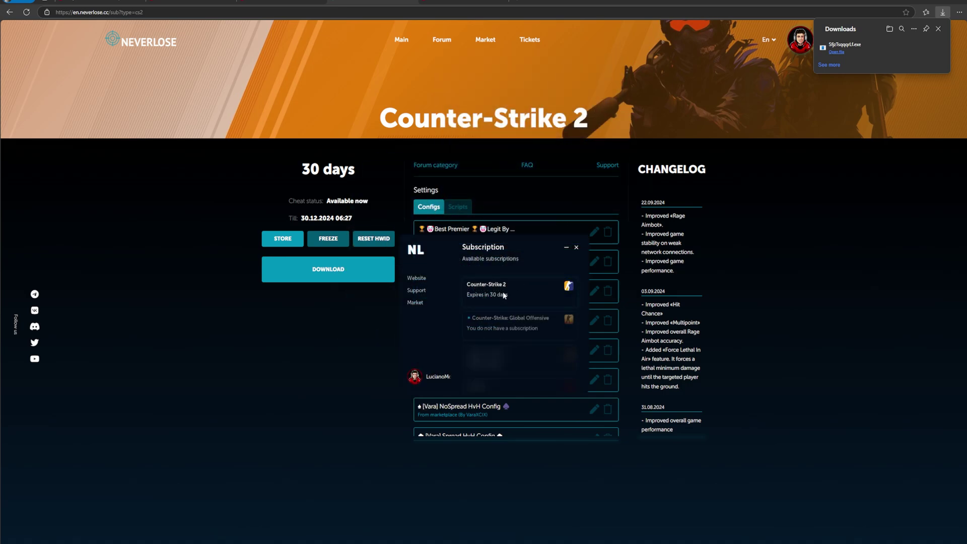
click(515, 296)
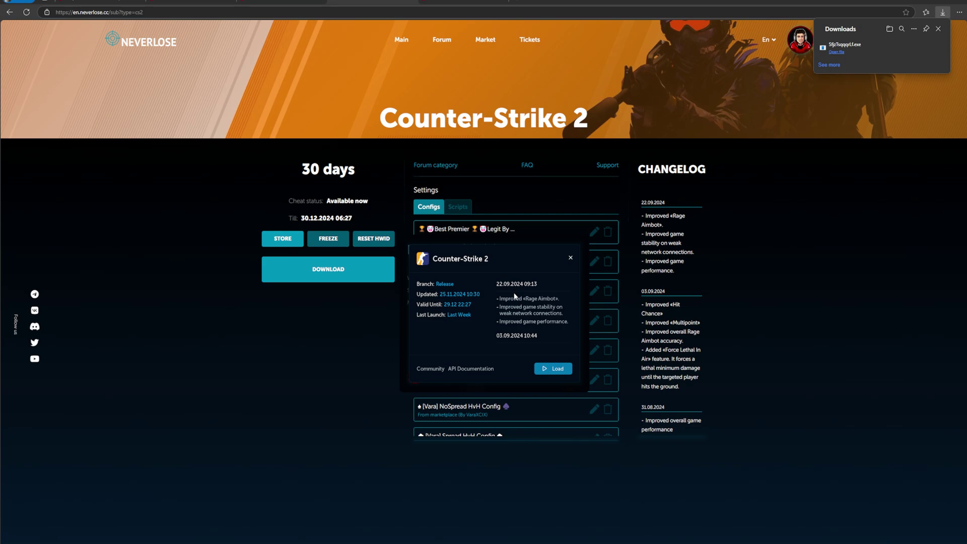
click(552, 369)
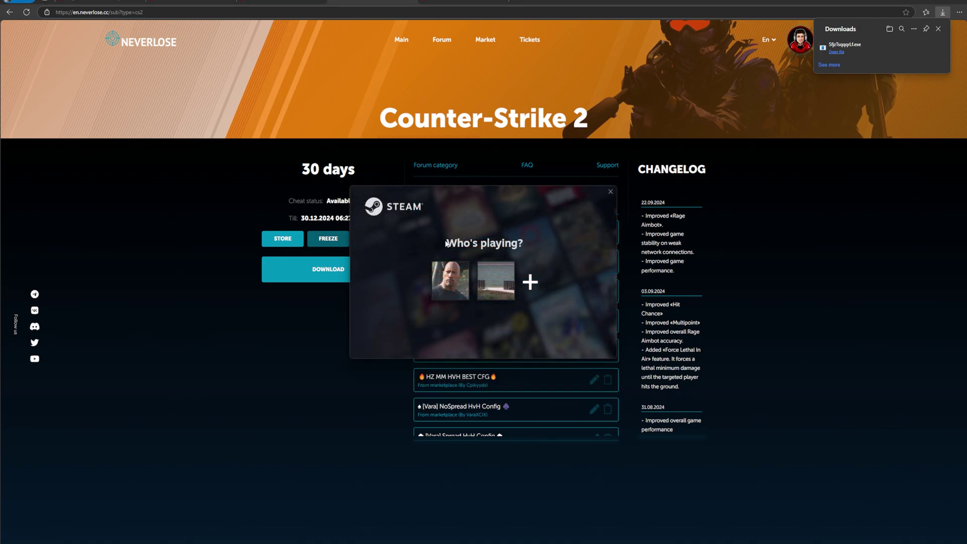
click(451, 280)
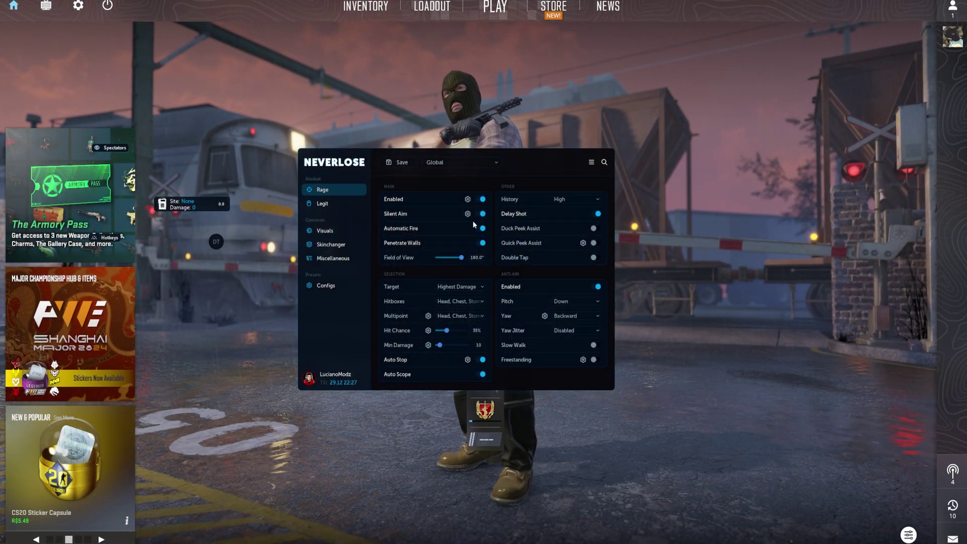
Examine the Rage aimbot settings and the list of weapon groups they can be configured for.
drag(351, 167, 374, 163)
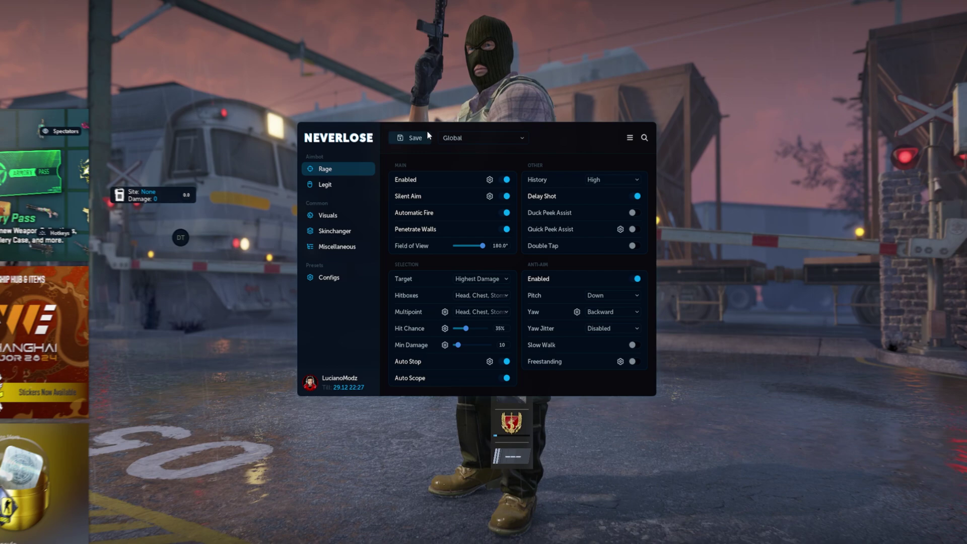
click(454, 152)
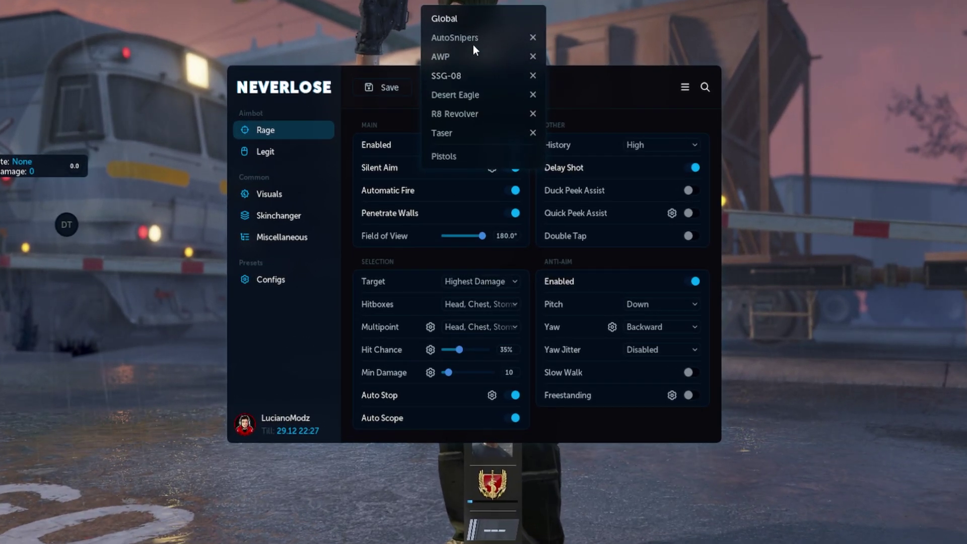
scroll(464, 130, down, 5)
scroll(464, 131, up, 5)
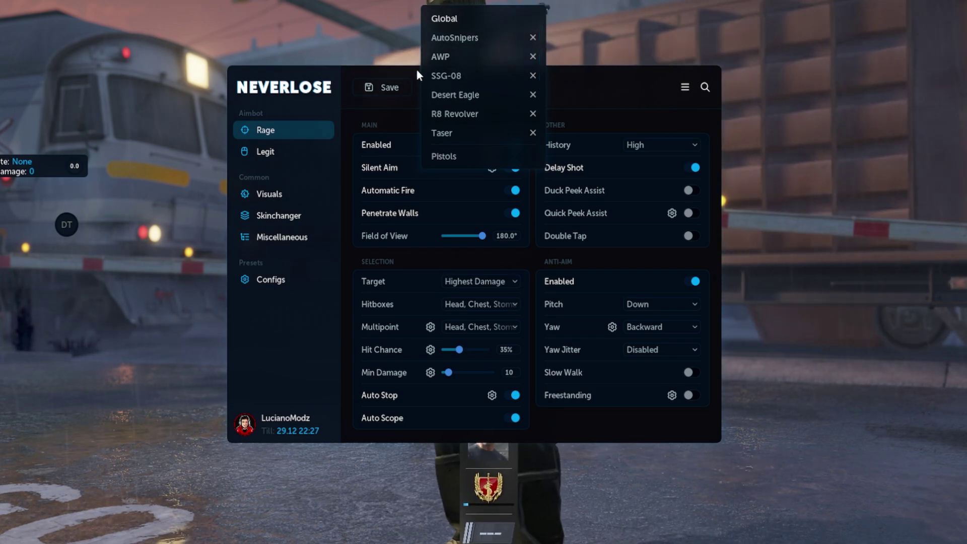
click(372, 124)
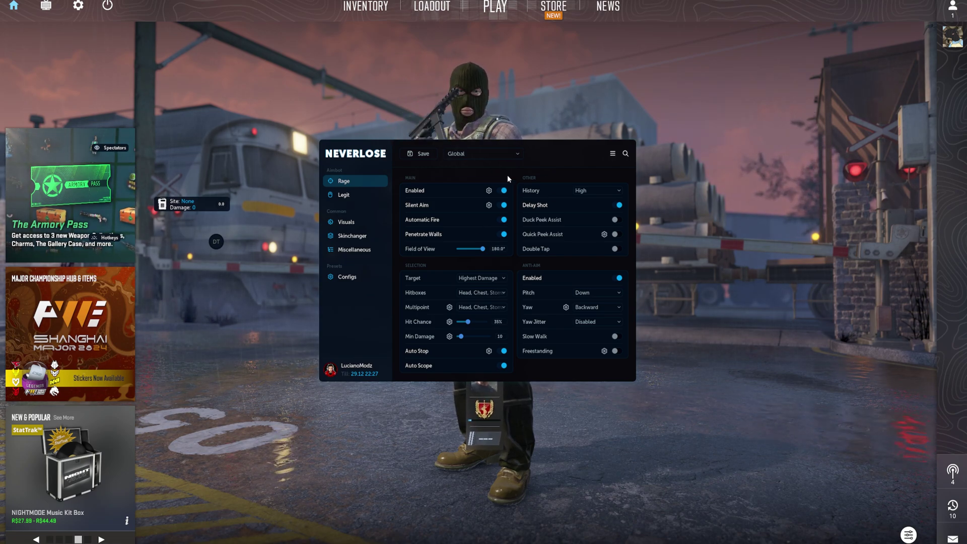
Review the Legit aimbot settings, the Visuals options and the T-side weapon skins in the Skinchanger.
click(344, 196)
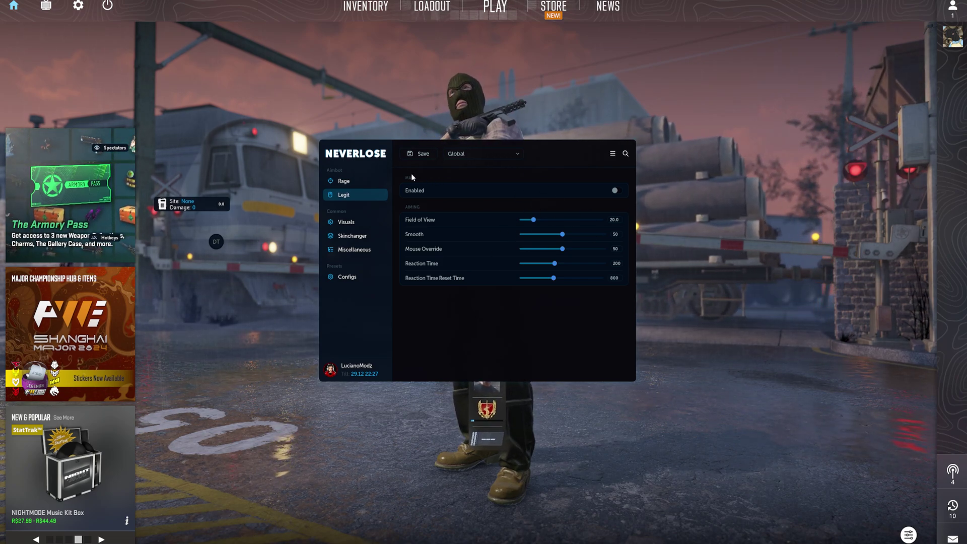
click(345, 224)
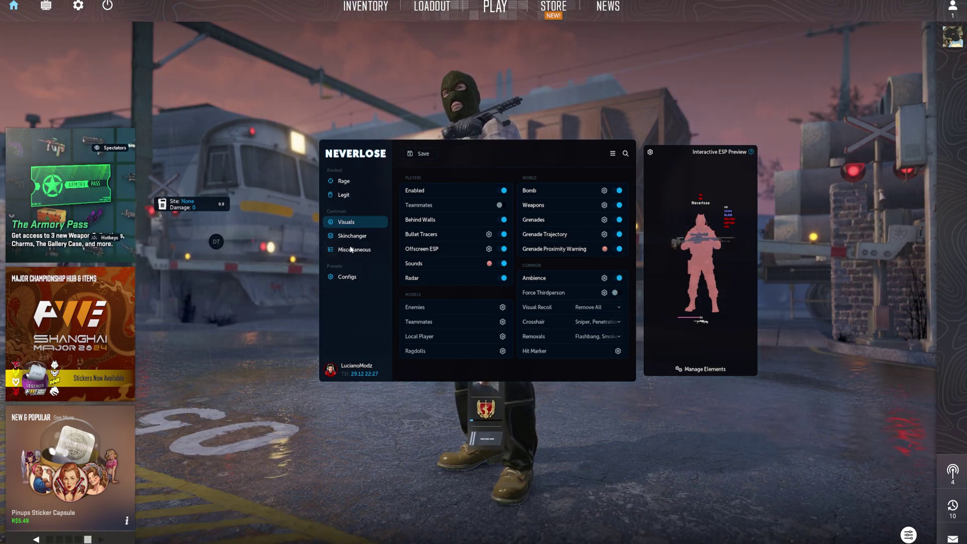
click(353, 236)
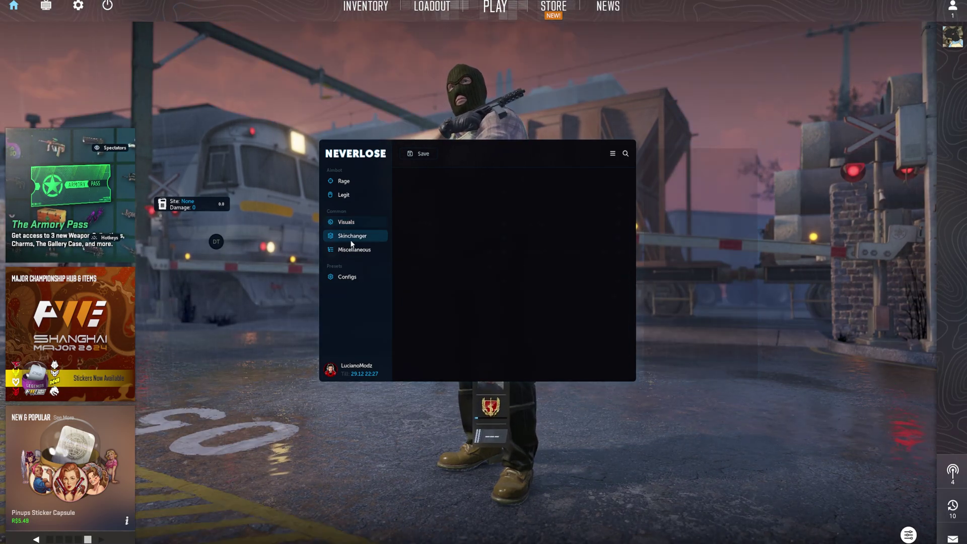
scroll(458, 245, down, 4)
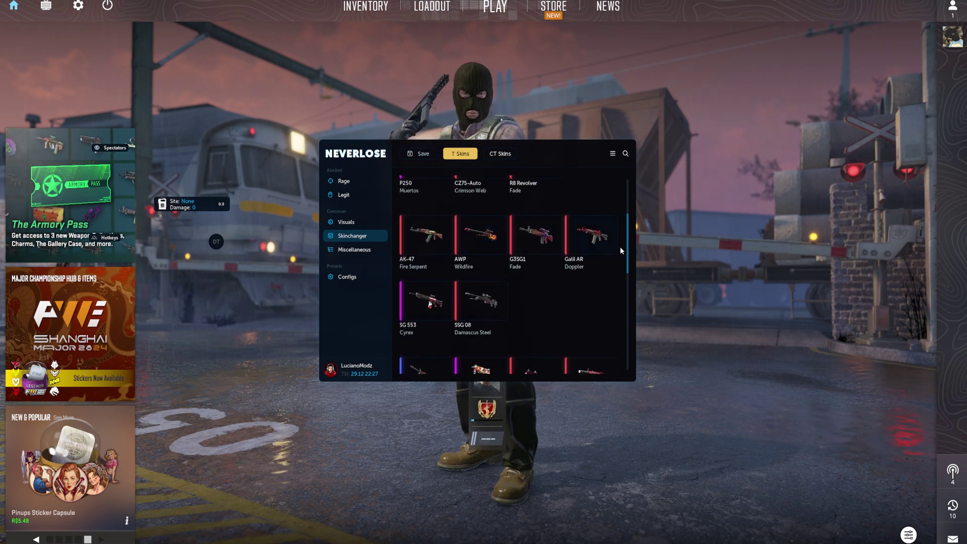
drag(621, 247, 621, 323)
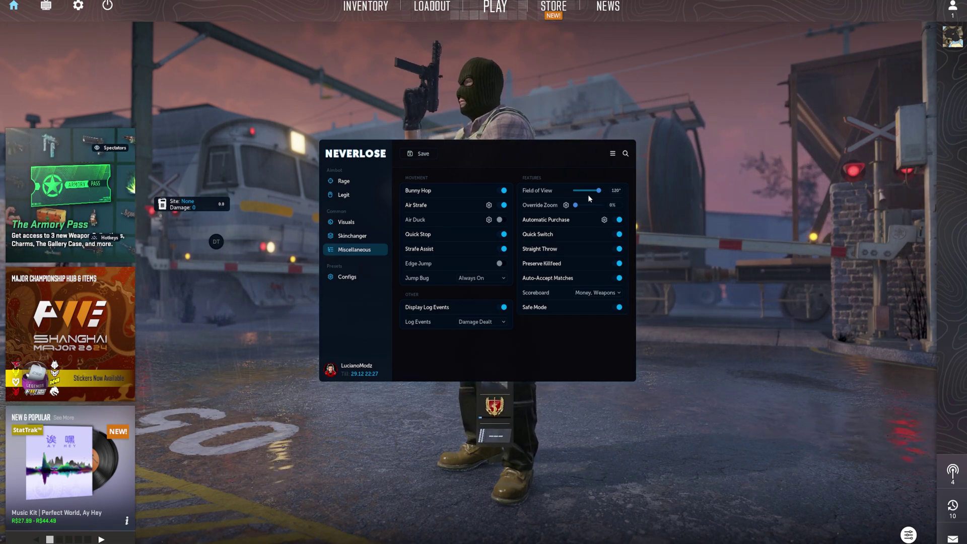
Inspect the Automatic Purchase options and the Safe Mode description, and look through the list of saved configs.
click(604, 220)
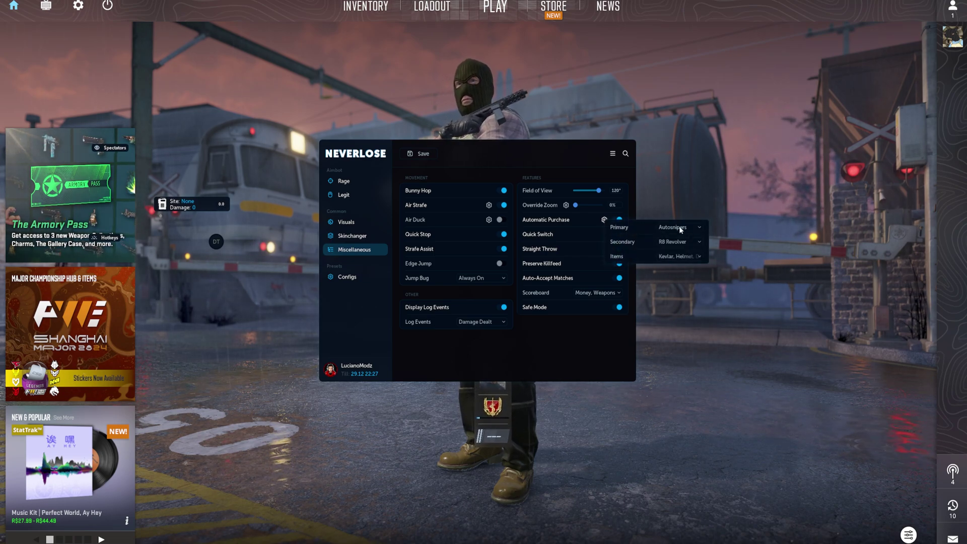
click(603, 246)
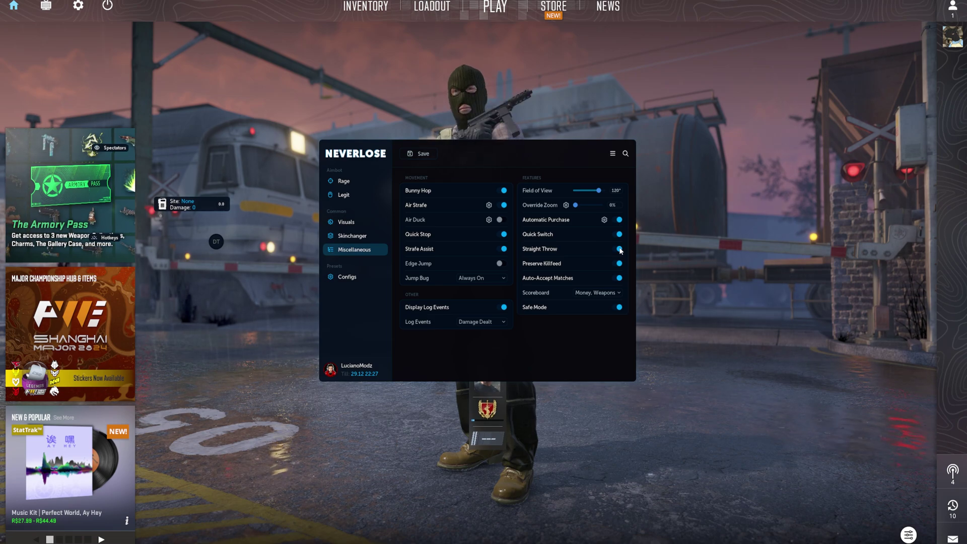
mouse_move(621, 313)
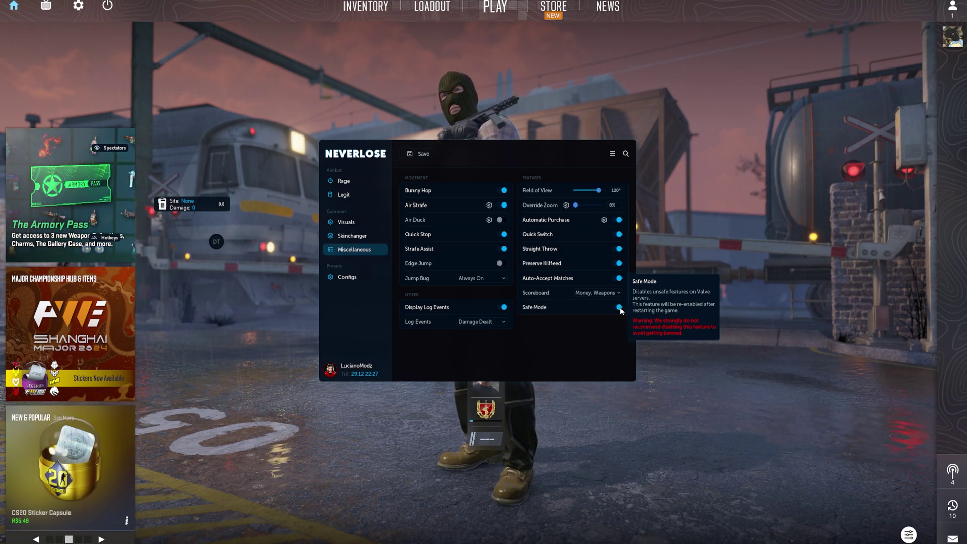
click(347, 277)
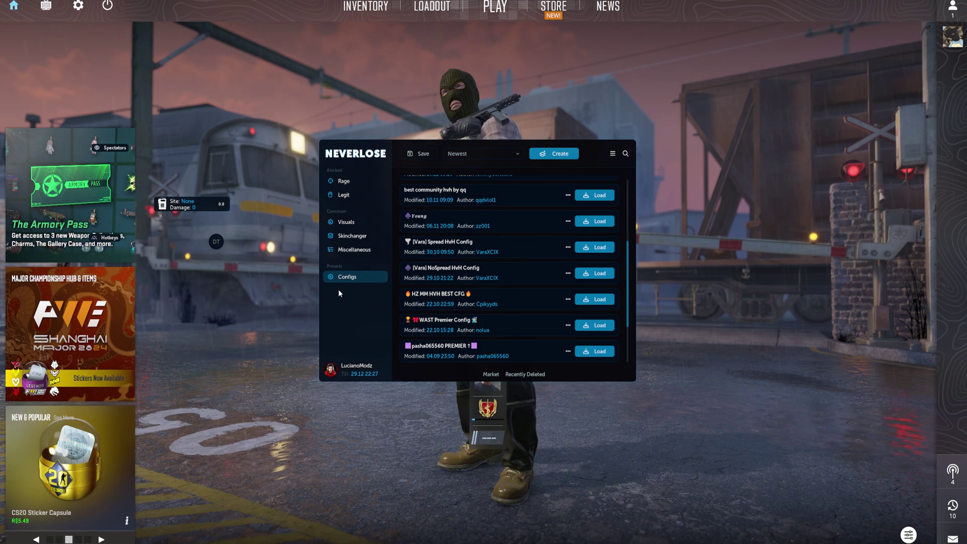
scroll(480, 241, down, 4)
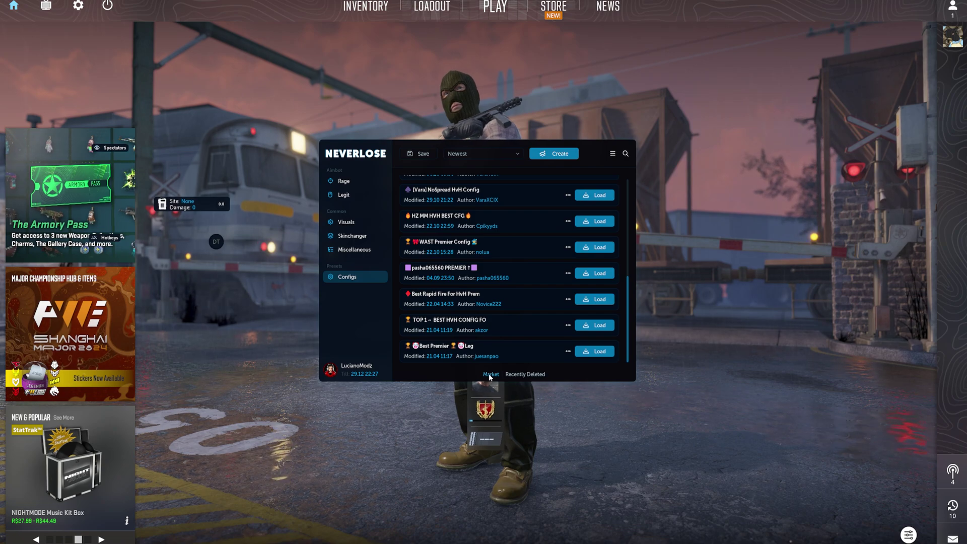
Enable the Watermark overlay in the cheat's display options.
click(613, 154)
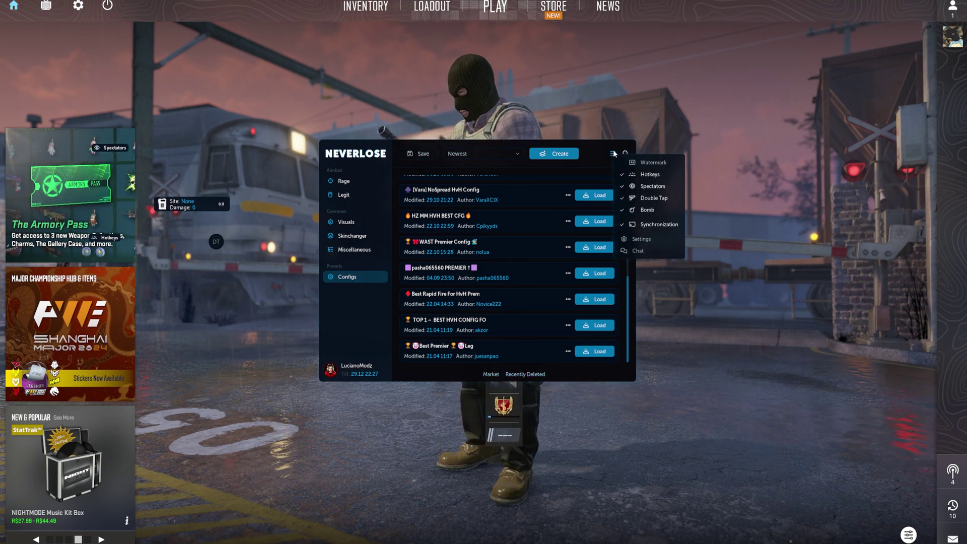
click(637, 162)
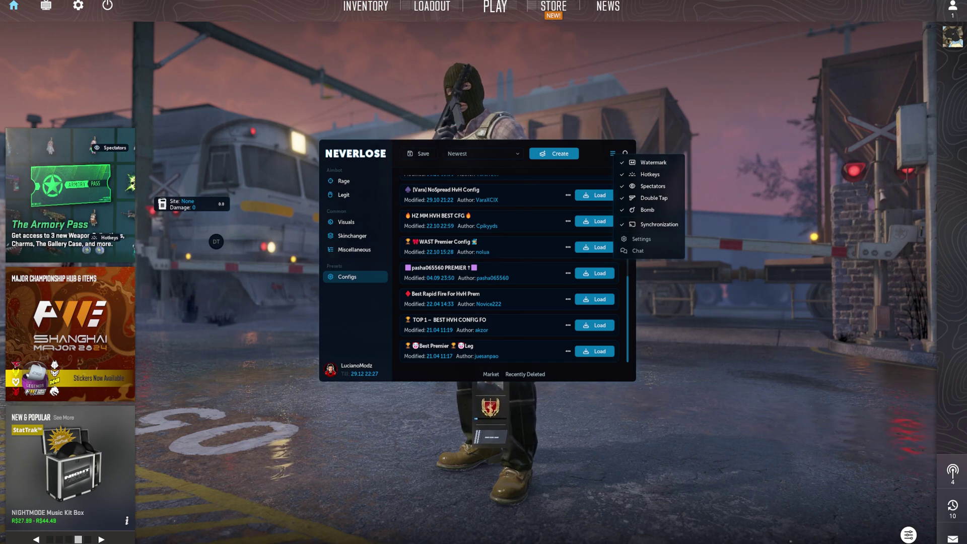